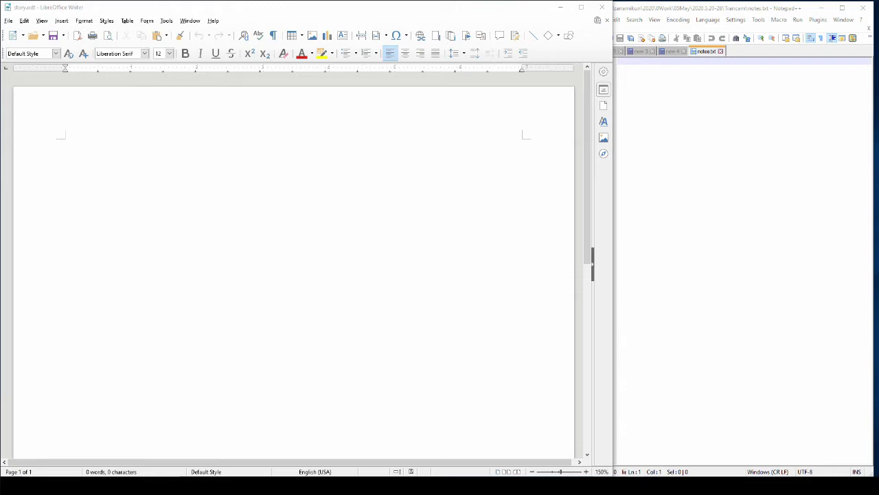
Arrange the bio.png and pic.png image windows over the empty story document, with the portrait beside the biography
left_click_drag(276, 123, 555, 84)
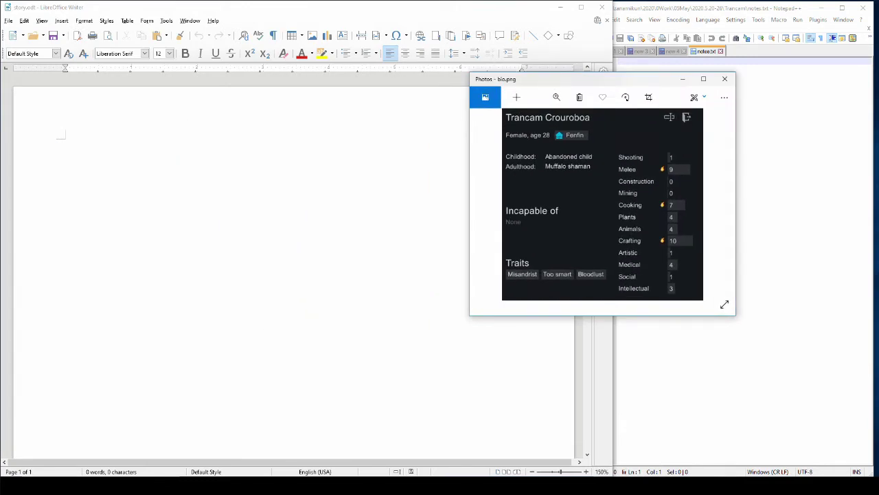
left_click_drag(340, 147, 354, 90)
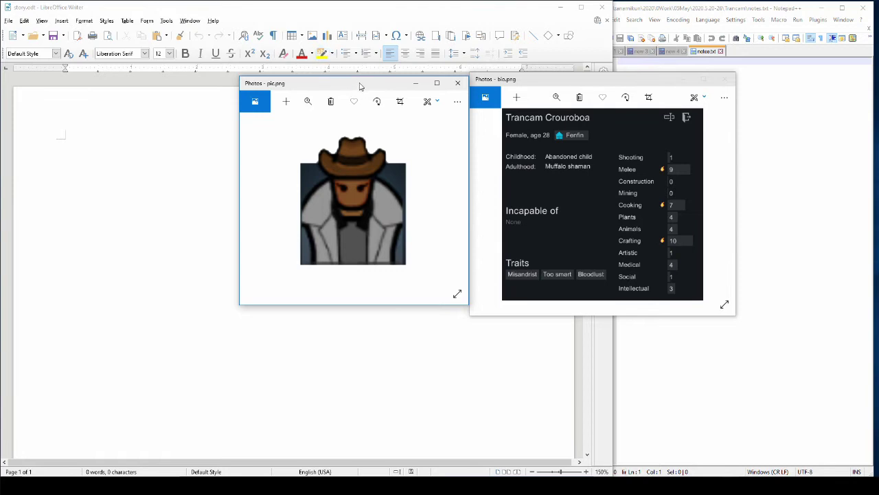
left_click_drag(360, 86, 240, 100)
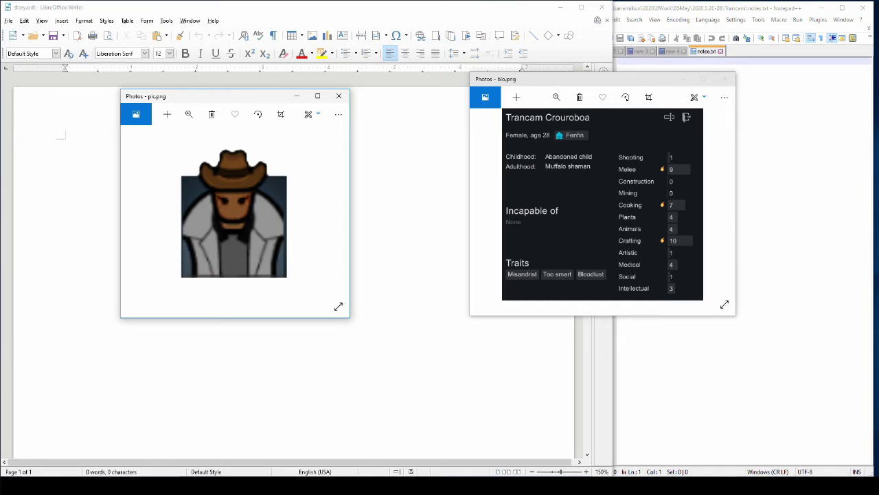
View the character's injuries in health.png and health2.png and put both images away
key("alt+Tab")
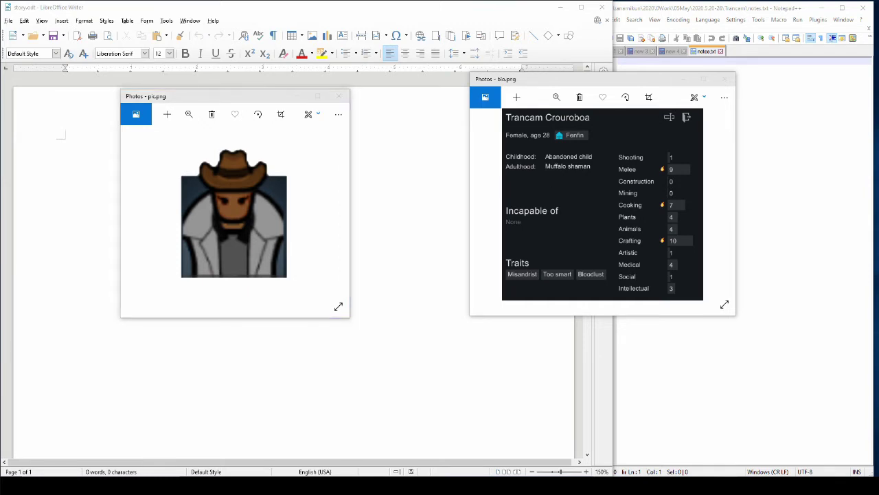
mouse_move(522, 306)
left_mouse_down()
mouse_move(409, 228)
mouse_move(386, 250)
left_mouse_up()
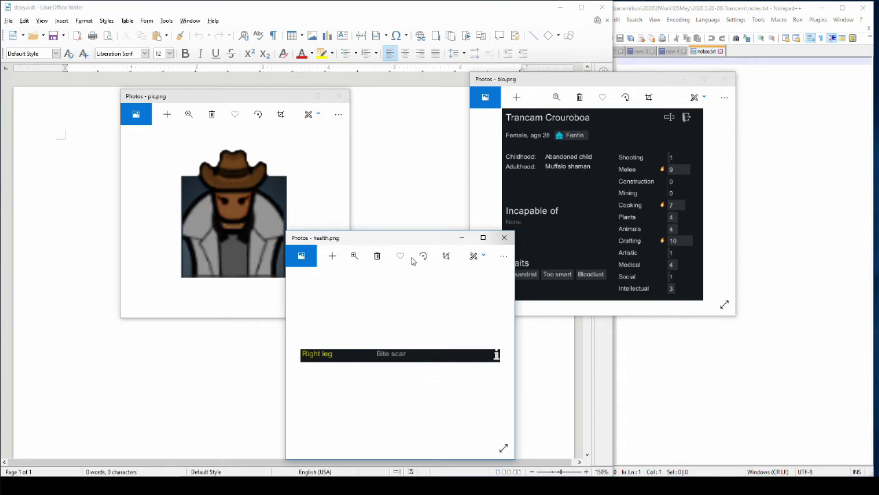
left_click(462, 237)
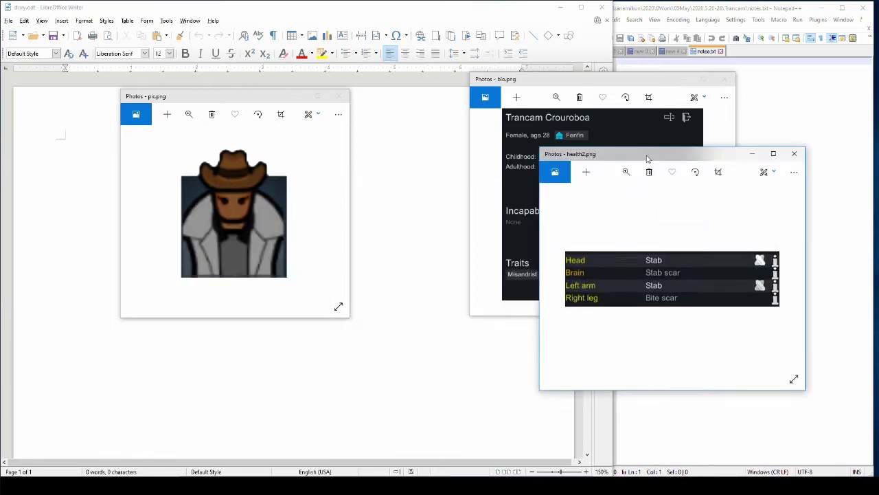
mouse_move(609, 157)
left_mouse_down()
mouse_move(390, 226)
mouse_move(400, 206)
left_mouse_up()
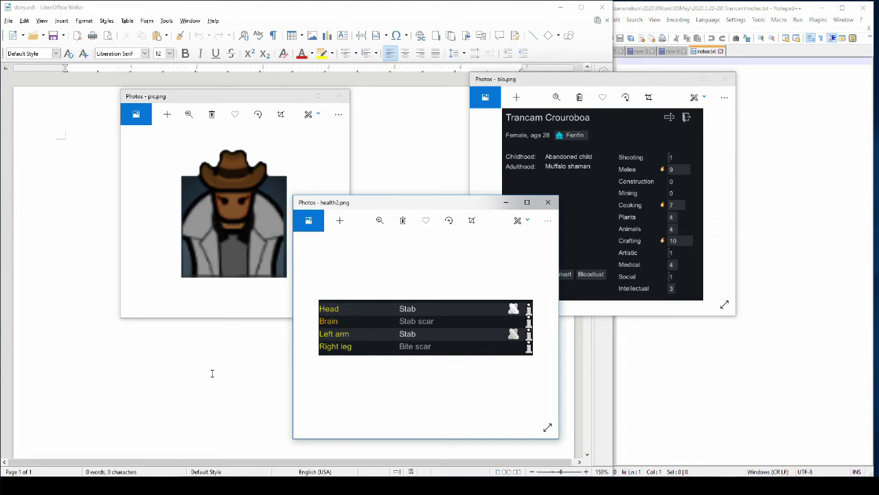
left_click(548, 202)
Move bio.png clear of the notes and write "she distrusts men (story)" as the first line of notes.txt in Notepad++
mouse_move(620, 79)
left_mouse_down()
mouse_move(501, 153)
mouse_move(78, 136)
mouse_move(448, 124)
mouse_move(483, 85)
left_mouse_up()
left_click(751, 107)
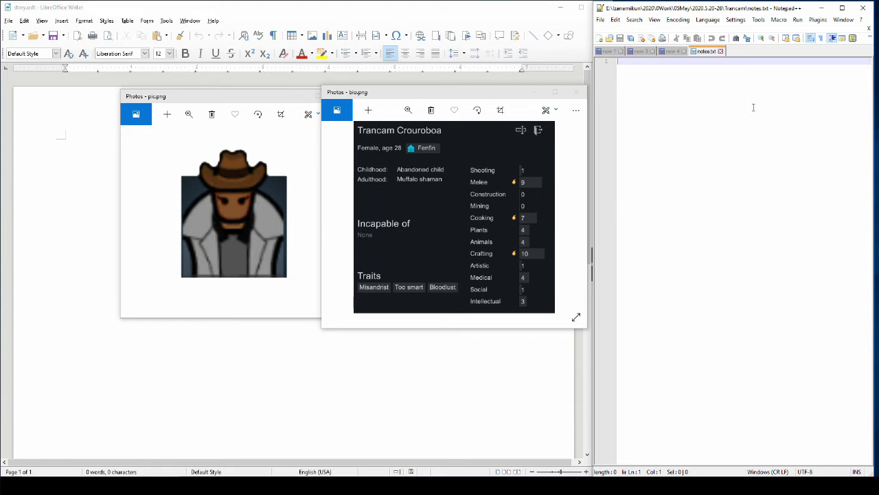
type("she distz")
key("BackSpace")
type("rusts ")
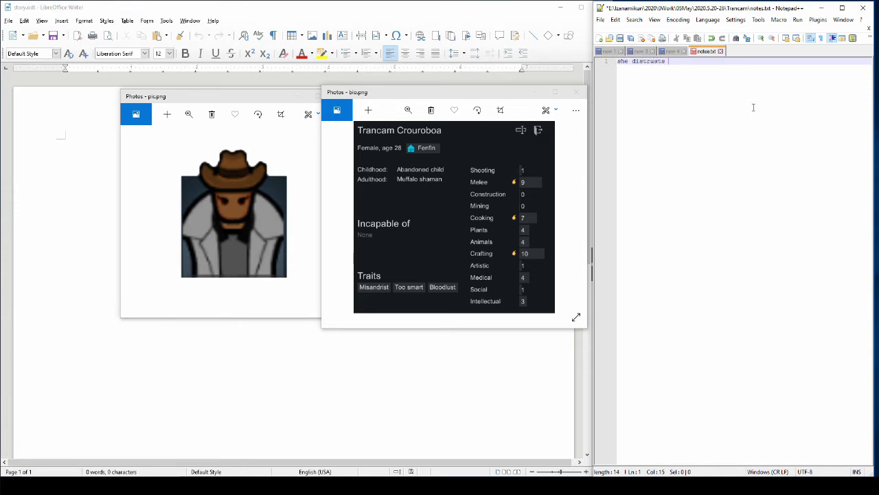
type("en (story)")
key("Return")
key("Return")
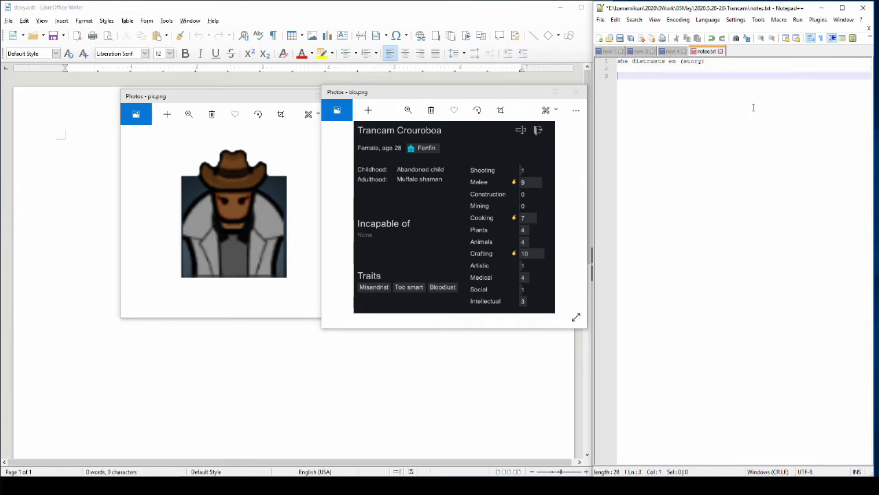
left_click(666, 63)
type("m")
Add the line "fights with men a lot- misandrist, too smart, bloodlust" to the notes, followed by a blank line
left_click(707, 91)
type("fights with men a lot- ")
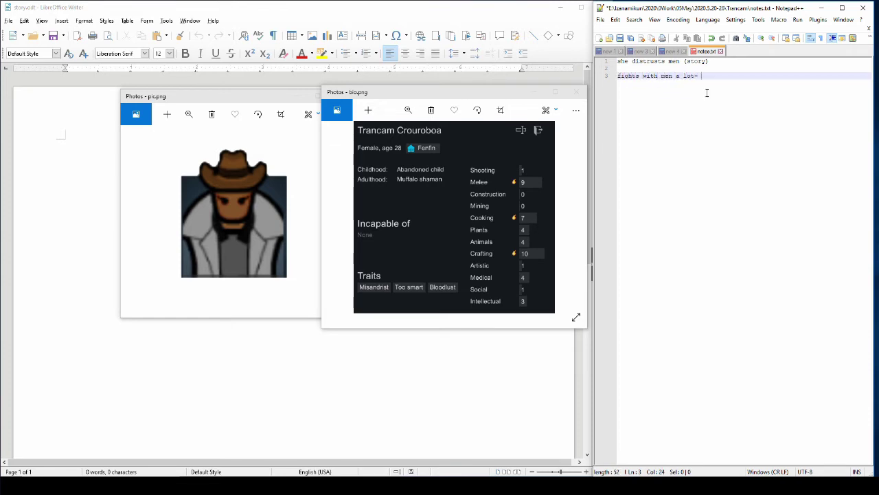
type("misandrist, too smart, bloodlust")
key("Return")
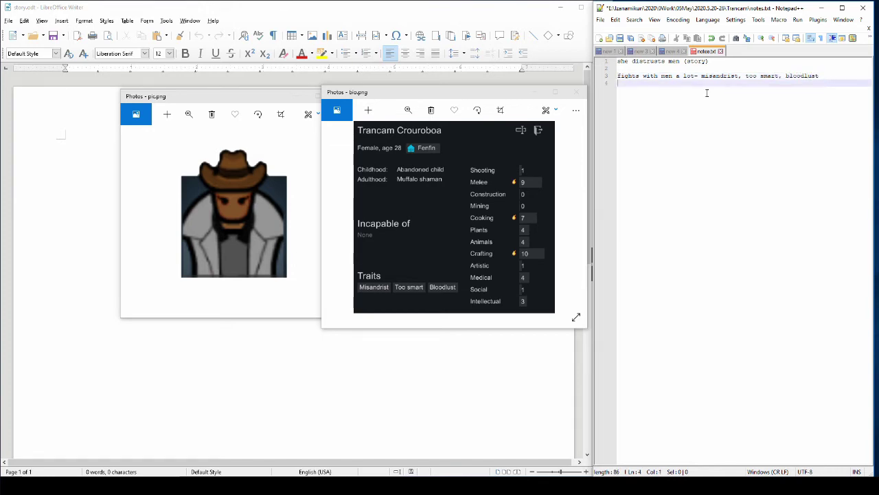
key("Return")
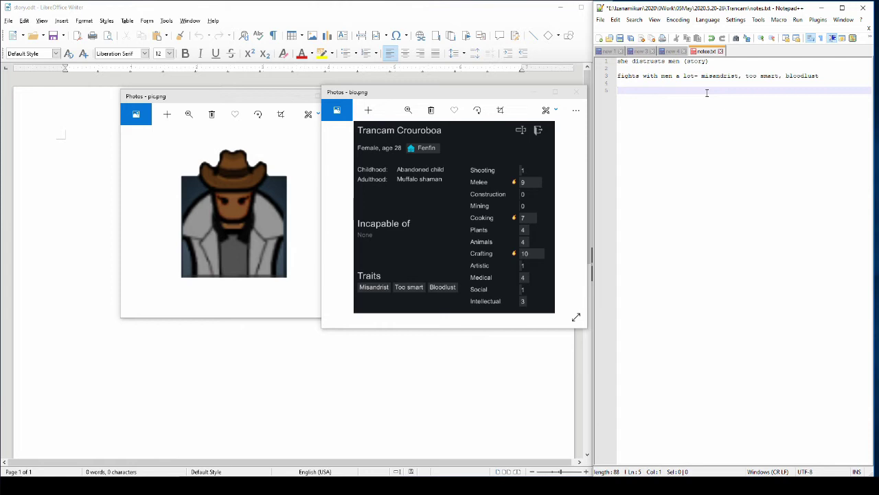
Add a "------" separator to the notes and write "born into poor family" below it after a blank line
type("------")
key("Return")
key("Return")
type("born into poor family")
key("Return")
Write "-left her alone at 5 years old" under the poor family line
type("-died of plague")
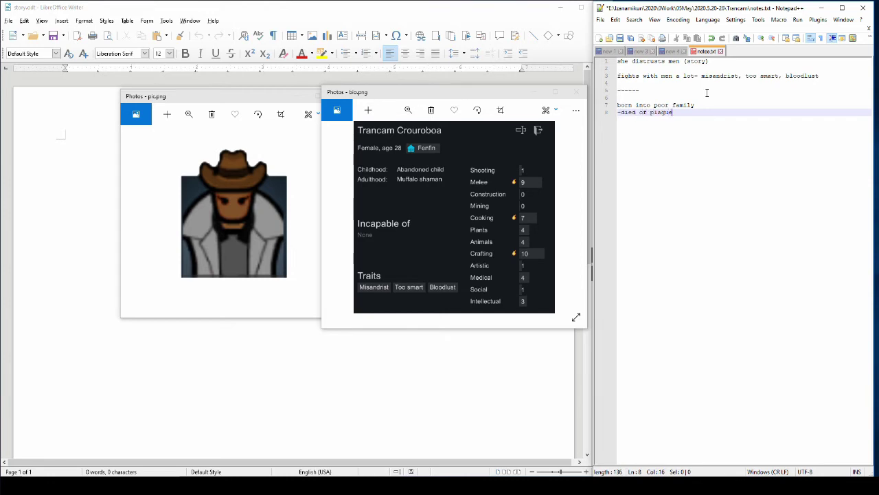
key("BackSpace")
key("BackSpace")
key("BackSpace")
key("BackSpace")
key("BackSpace")
key("BackSpace")
key("BackSpace")
key("BackSpace")
key("BackSpace")
key("BackSpace")
key("BackSpace")
key("BackSpace")
key("BackSpace")
key("BackSpace")
type("left her alone at 5 years old")
key("Return")
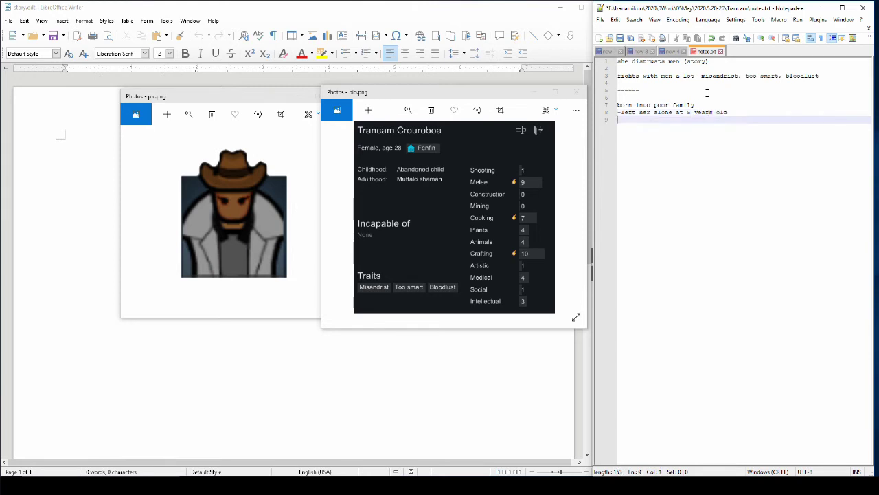
type("she work")
key("BackSpace")
key("BackSpace")
key("BackSpace")
key("BackSpace")
key("BackSpace")
key("BackSpace")
key("BackSpace")
key("BackSpace")
Write "survived barely by picking berries and taming/slaughtering small animals" as the next note, followed by blank lines
type("survived barely by ")
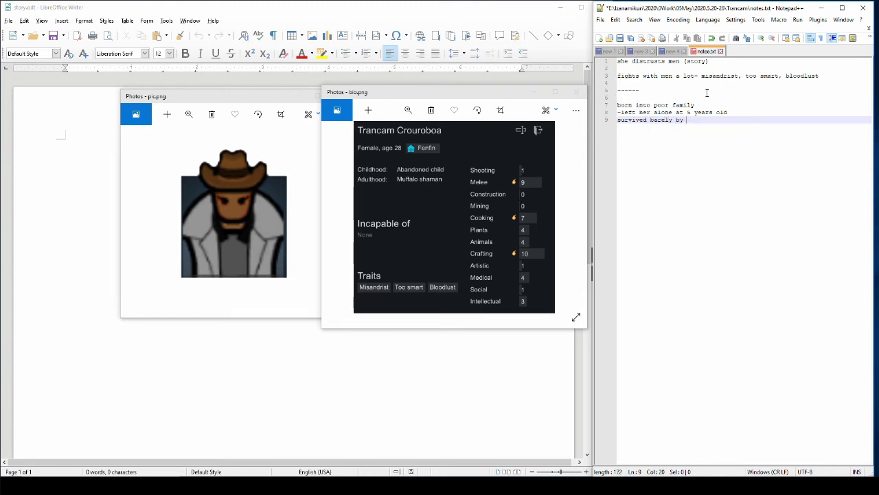
type("pic")
type("beri")
key("BackSpace")
type("ries and taming/se")
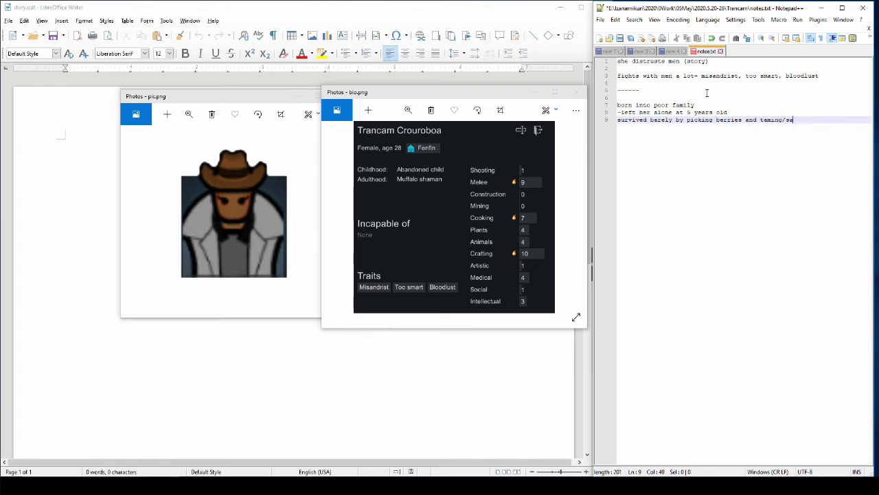
key("BackSpace")
type("laughtering small animals")
key("Return")
key("Return")
key("Return")
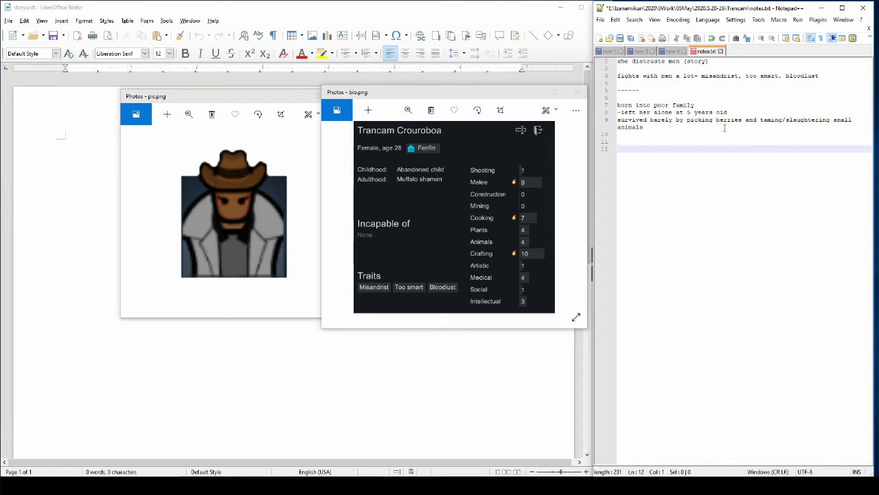
Remove "and taming/slaughtering small animals" from the survival note and leave a blank line after it
left_click_drag(743, 120, 754, 151)
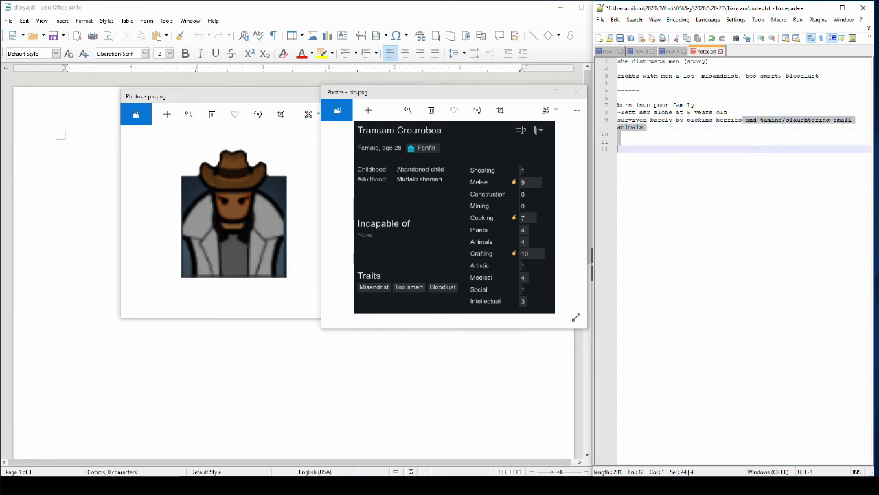
key("BackSpace")
key("Return")
key("Return")
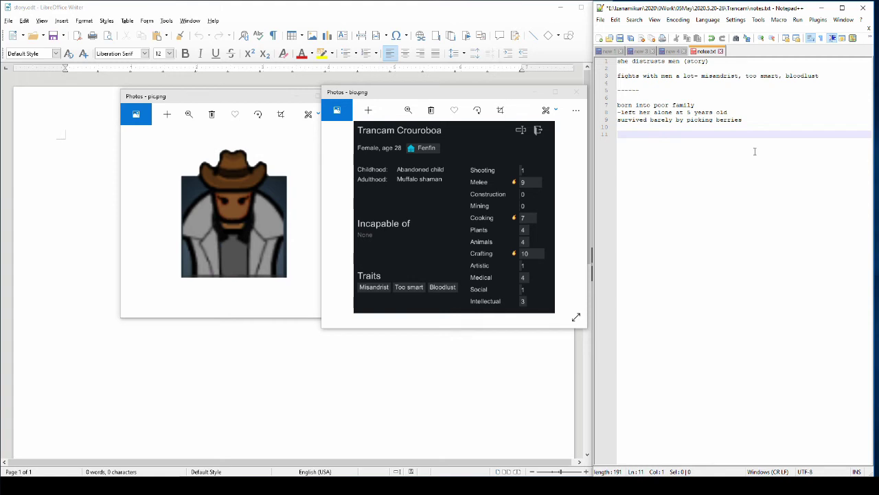
Add the note lines "lonesome traveller-man" and "reason why she distrusts men"
type("lonesome traveller-man")
key("Return")
type("reason ")
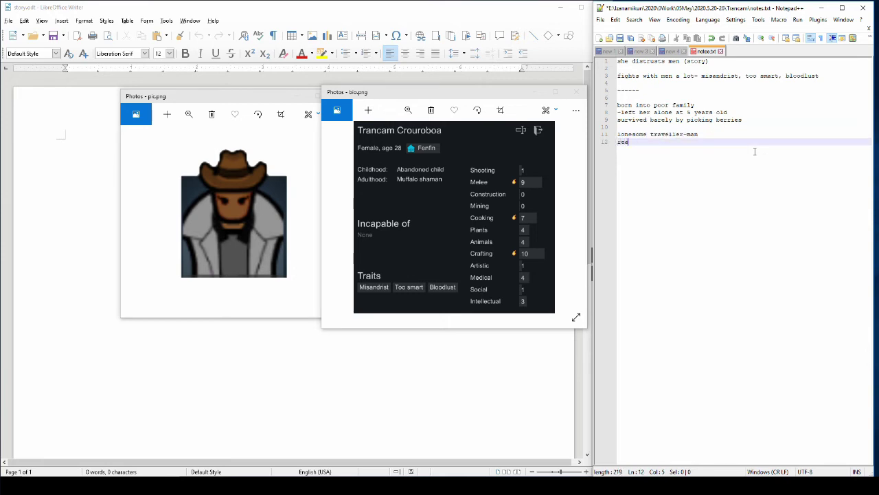
type("why she distrust")
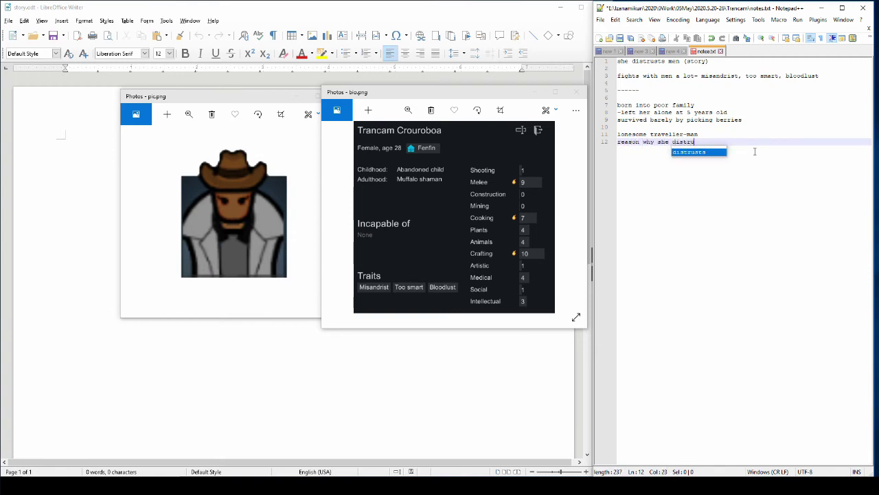
type("s men")
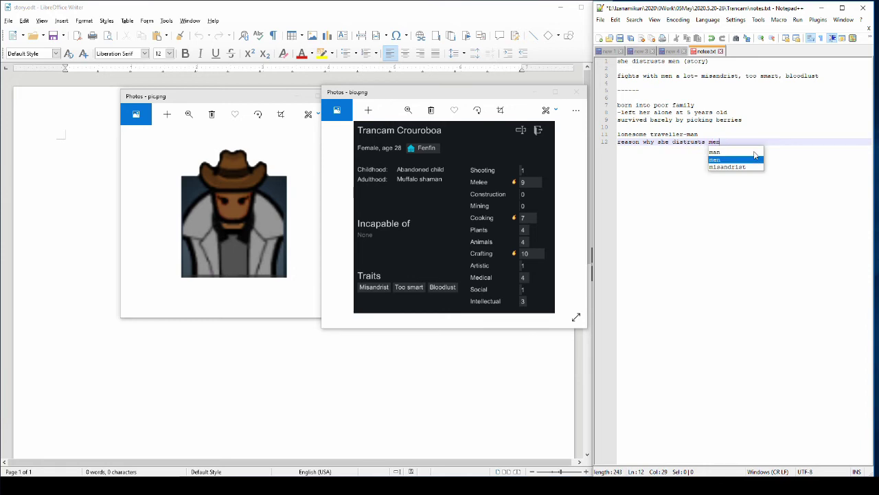
Move the bio.png and pic.png windows off the story document, over the empty area below the notes
left_click_drag(395, 100, 687, 172)
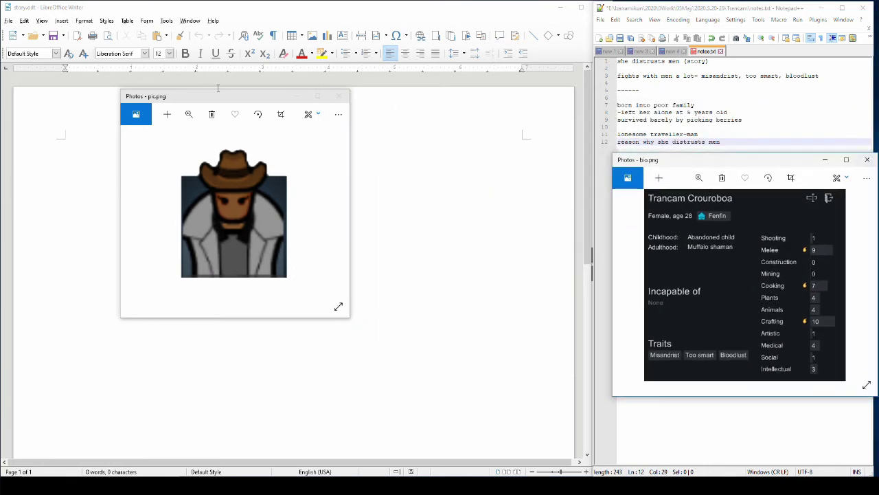
left_click_drag(218, 96, 649, 276)
left_click_drag(764, 167, 800, 165)
left_click_drag(639, 278, 631, 270)
Switch to story.odt in LibreOffice Writer and write the opening line "Man came upon her, and was kind- initially"
left_click(292, 156)
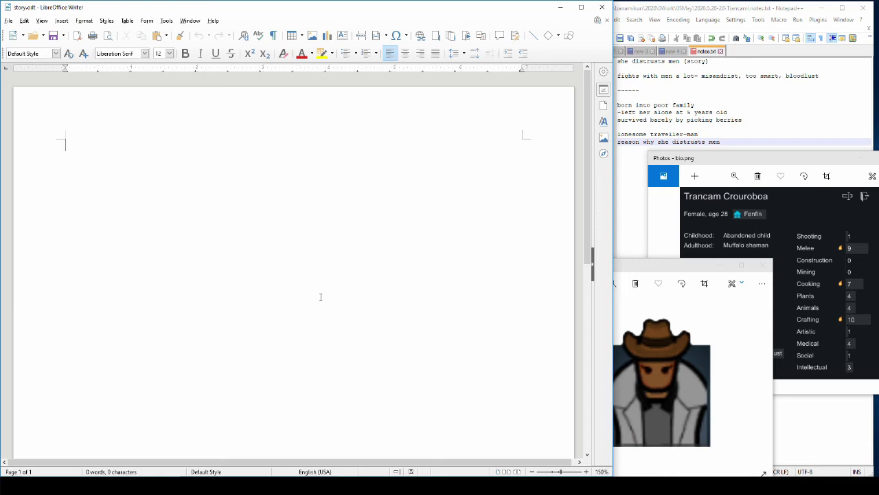
type("Man came by")
key("BackSpace")
key("BackSpace")
type("upon her, and")
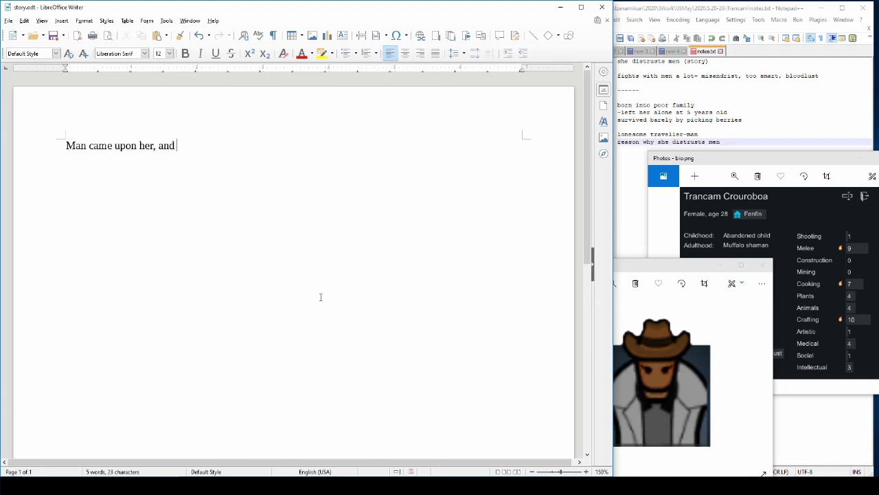
type(" was kind- initially")
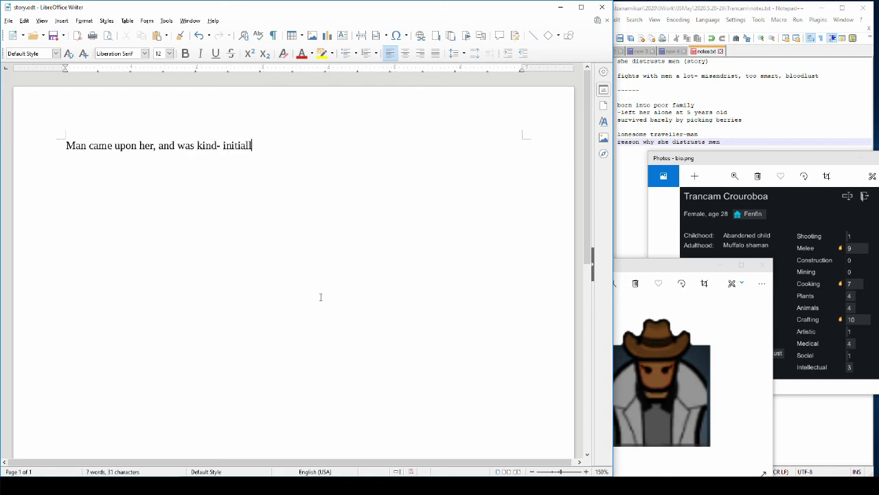
Add the lines "fed her, let her sleep by his fire" and "he even let her travel with him" below the opening
key("Return")
type("fed her,")
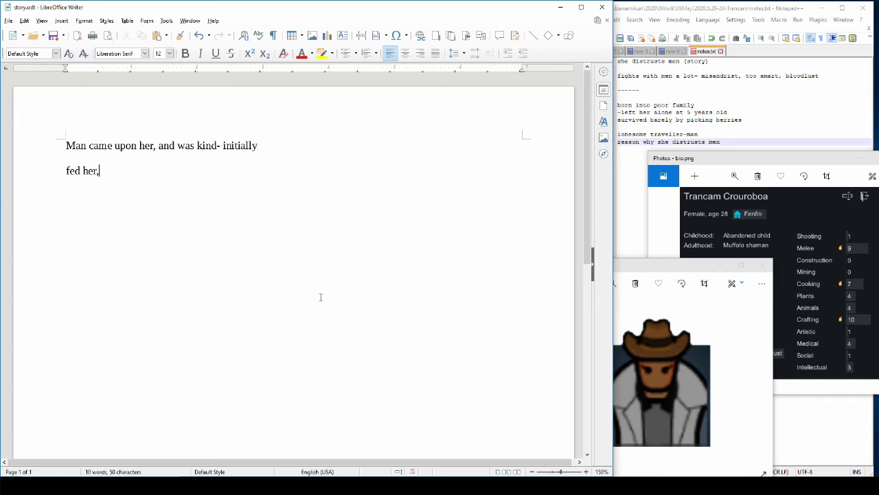
type(" let her sleep by his")
type("fire.")
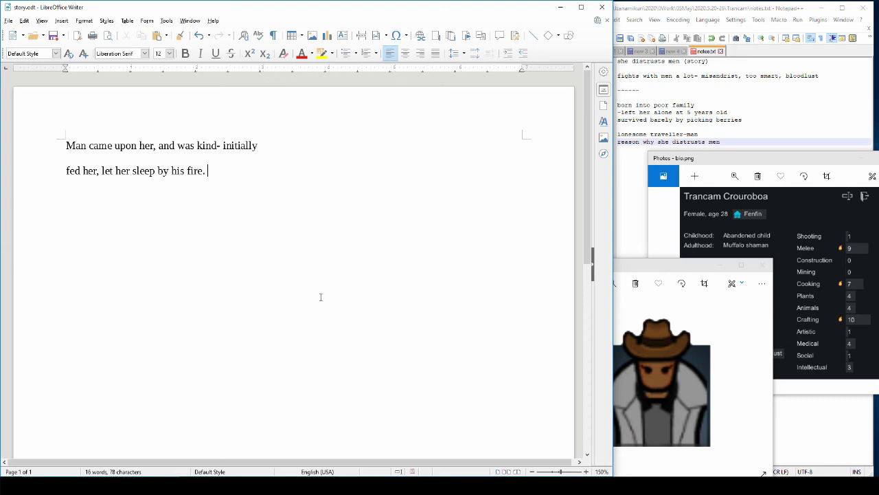
key("BackSpace")
type("he even let her travel with him")
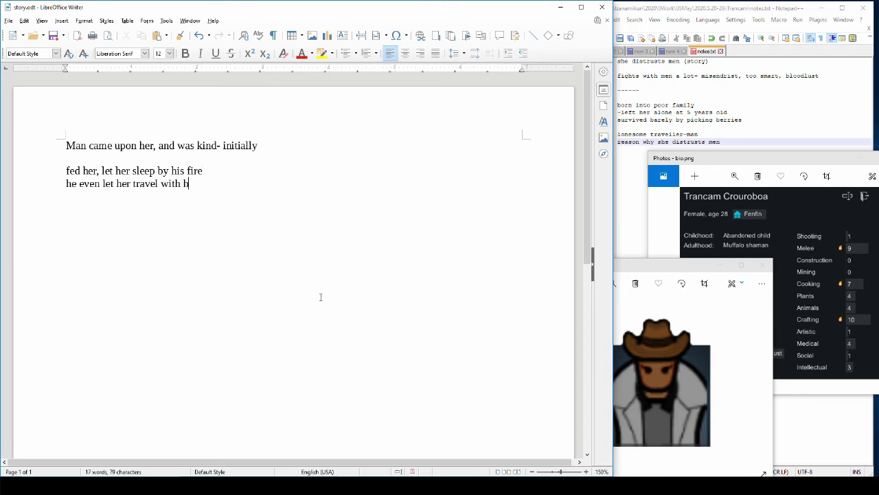
Start a new paragraph in the story outline with the line "third night- tried to rape her"
key("Return")
key("Return")
type("third night-")
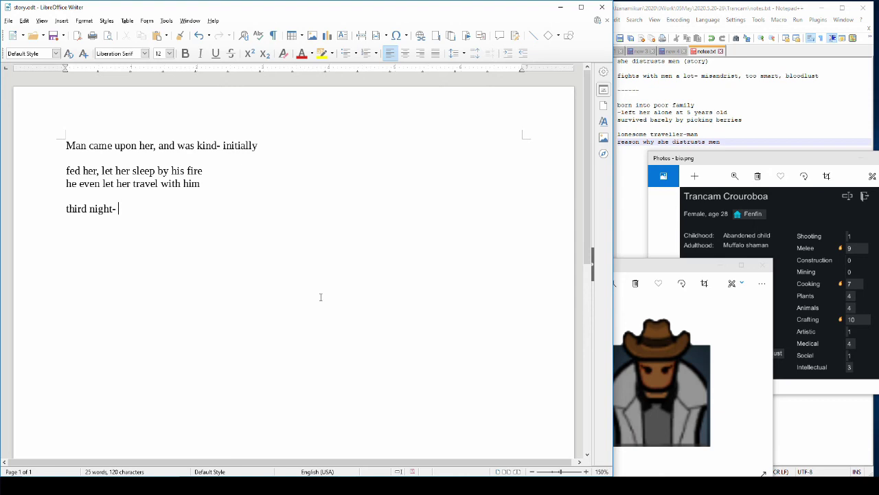
type("tried to rape her")
key("Return")
Write "she saw a plasteel knife- she stabbed him, ran away" as the line below the third night event
type("she saw")
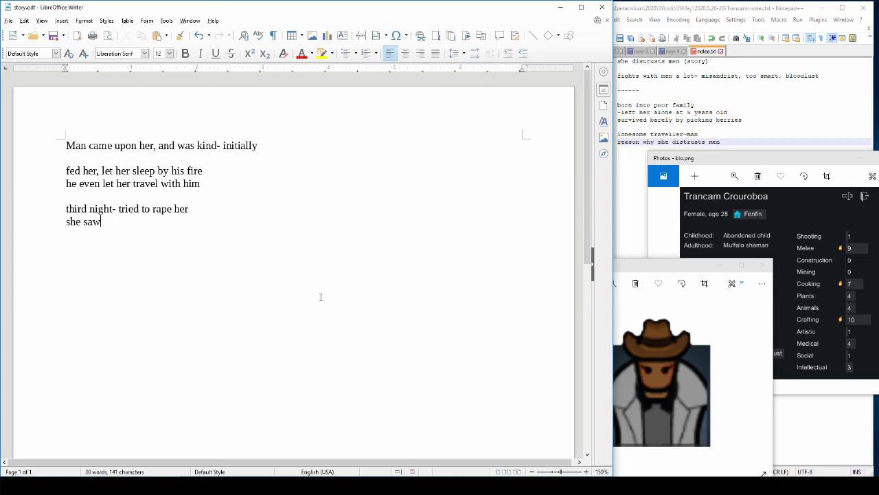
type(" a lasteel")
key("BackSpace")
key("BackSpace")
key("BackSpace")
key("BackSpace")
key("BackSpace")
key("BackSpace")
key("BackSpace")
type("plasteel knife")
type("- she ")
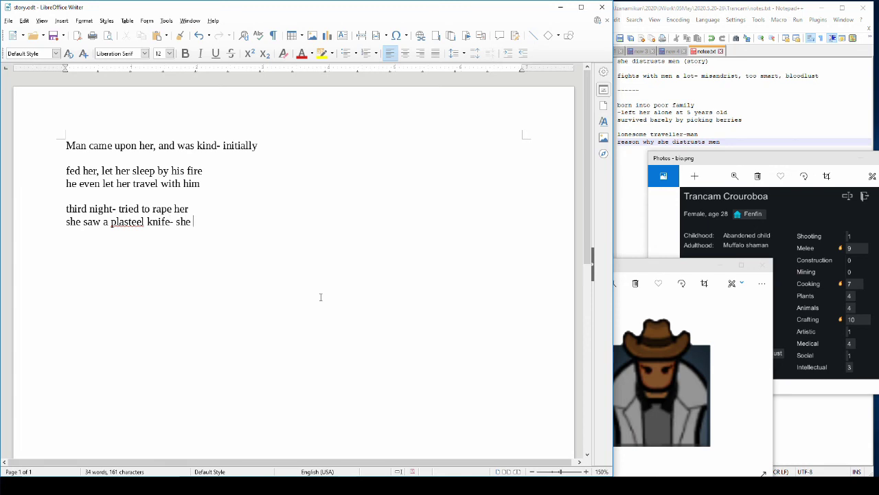
type("stabbed him, ran away")
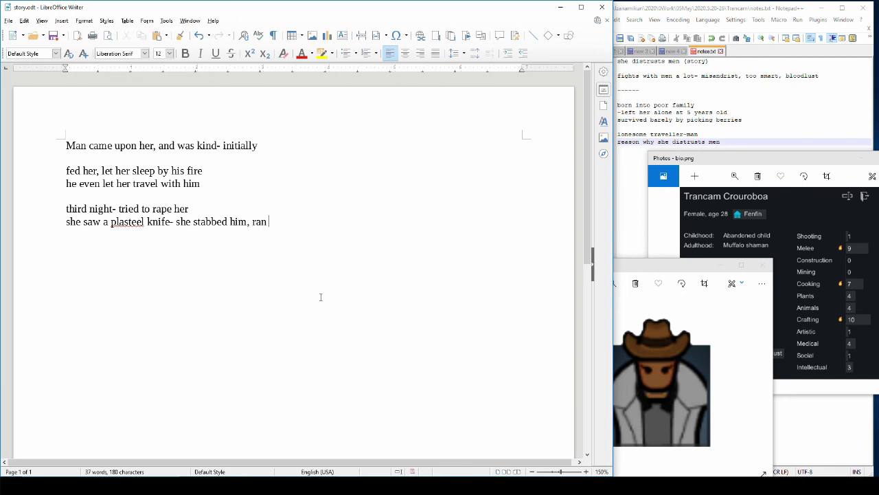